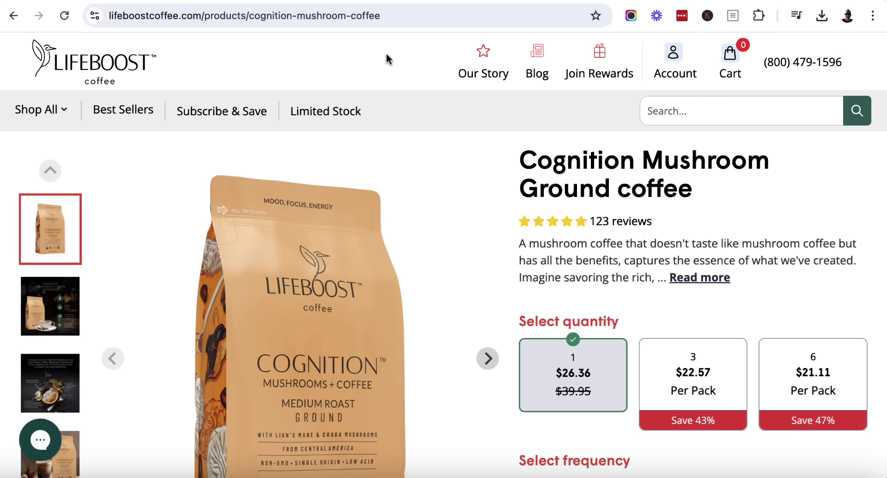
Copy the Cognition Mushroom Ground coffee product page's URL, and create a new notebook in NotebookLM
{"action": "left_click", "coordinate": [390, 15]}
{"action": "key", "text": "super+c"}
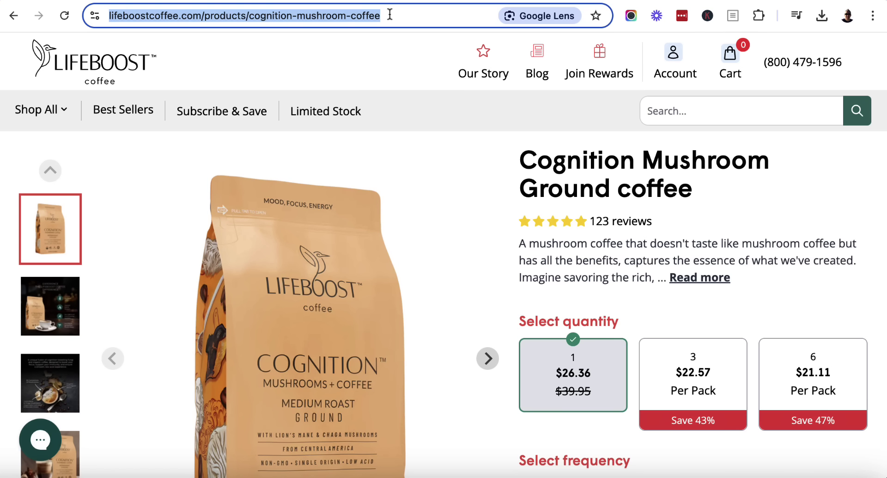
{"action": "left_click", "coordinate": [634, 1]}
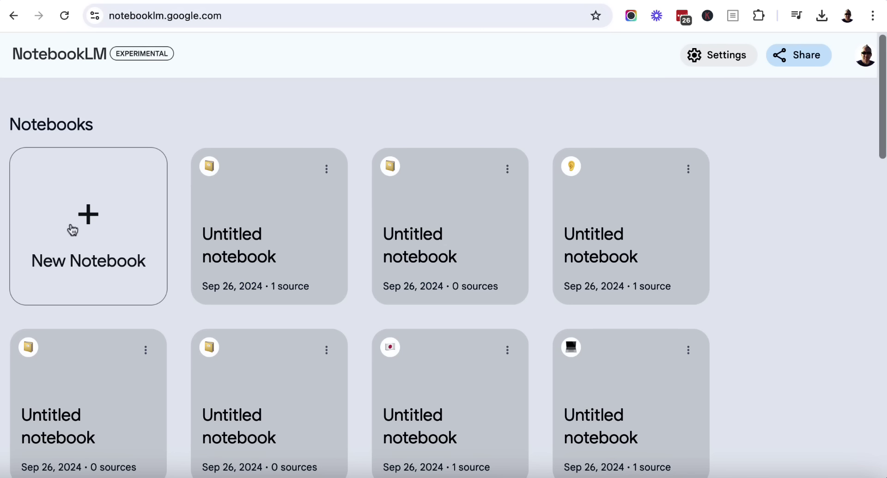
{"action": "left_click", "coordinate": [97, 213]}
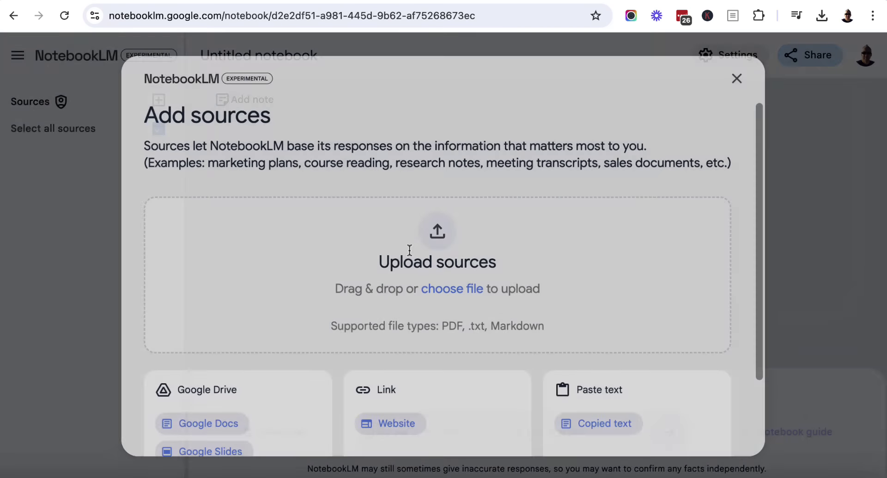
{"action": "scroll", "coordinate": [416, 254], "scroll_direction": "down", "scroll_amount": 2}
{"action": "left_click", "coordinate": [400, 377]}
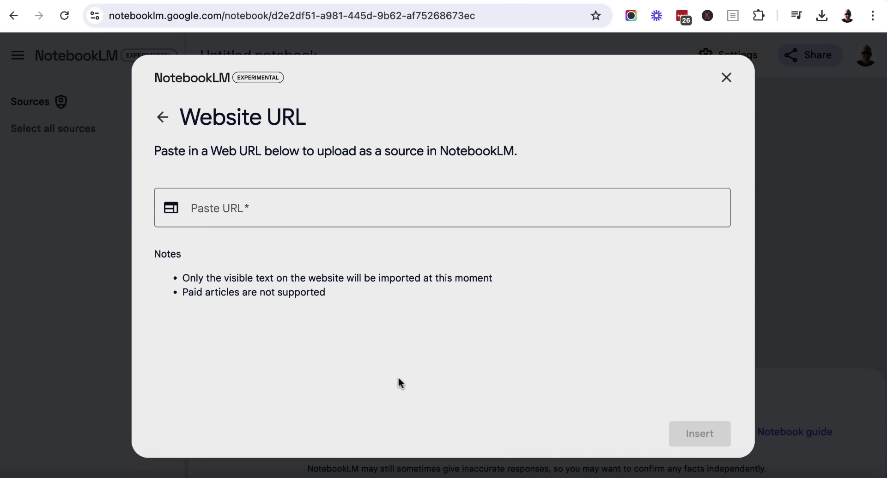
{"action": "left_click", "coordinate": [370, 208]}
{"action": "key", "text": "super+v"}
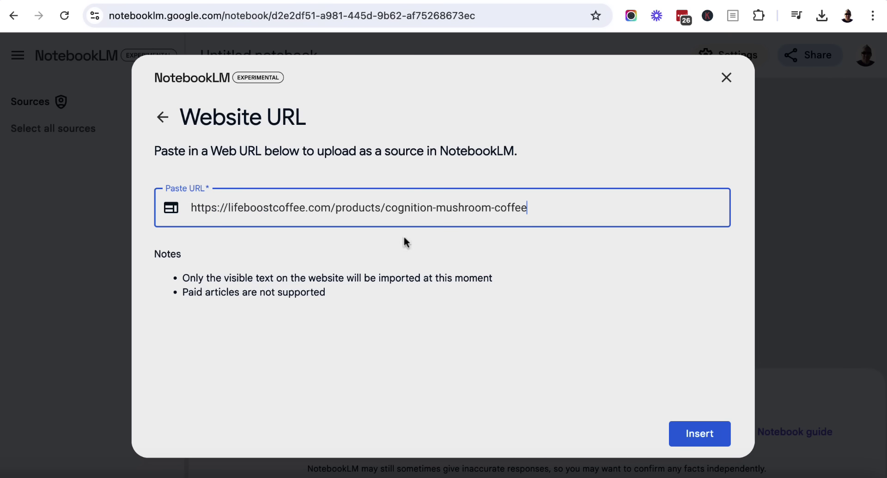
{"action": "left_click", "coordinate": [691, 424]}
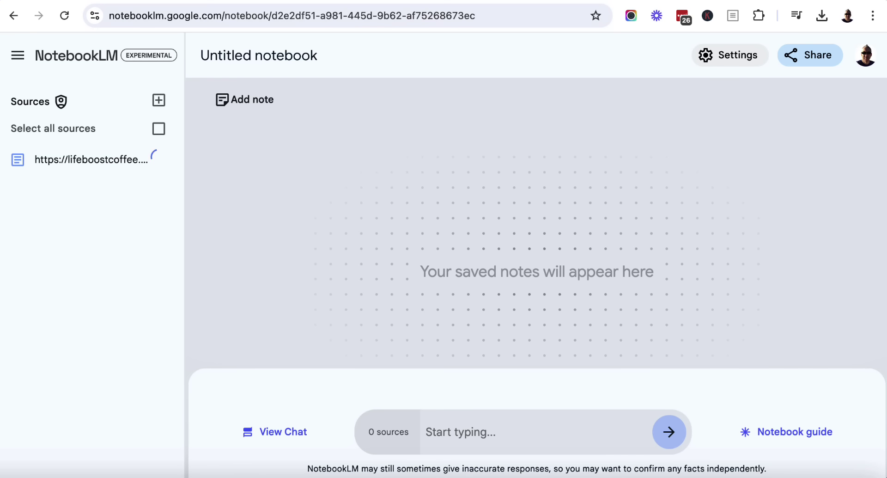
Switch back to the coffee product page, display it in Reader View and dismiss the three notices
{"action": "key", "text": "ctrl+Tab"}
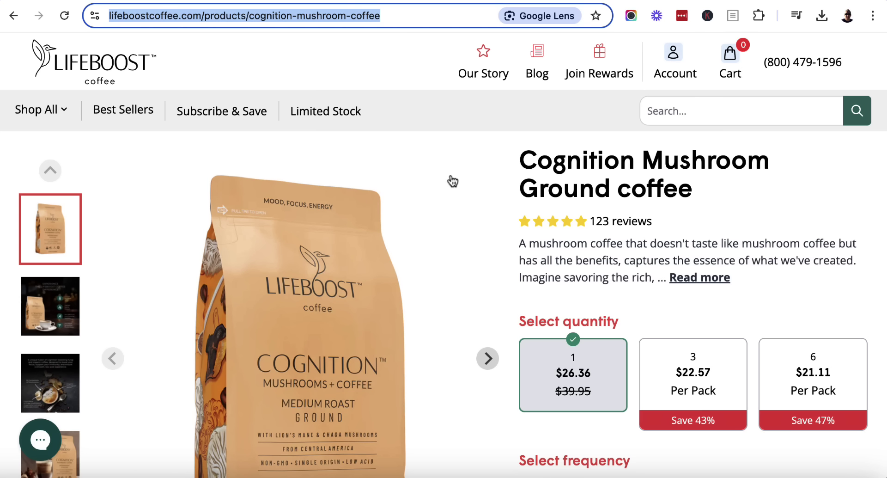
{"action": "left_click", "coordinate": [732, 14]}
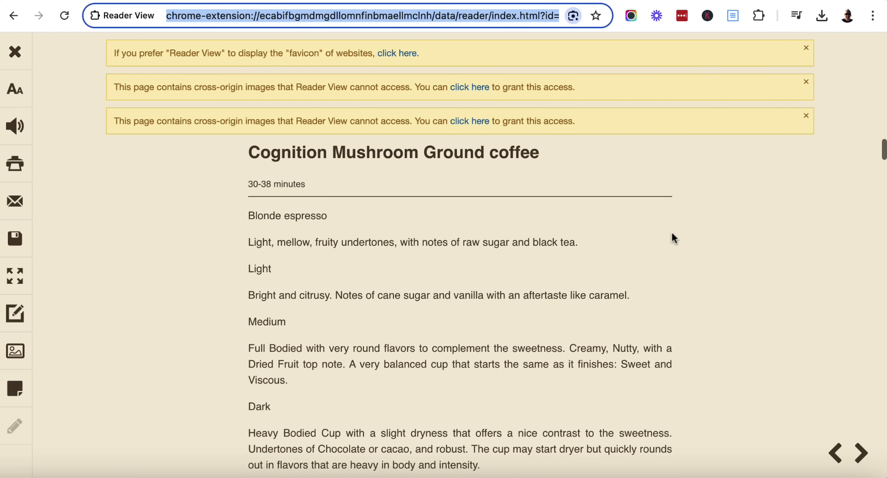
{"action": "left_click", "coordinate": [805, 49]}
{"action": "left_click", "coordinate": [806, 50]}
{"action": "left_click", "coordinate": [807, 51]}
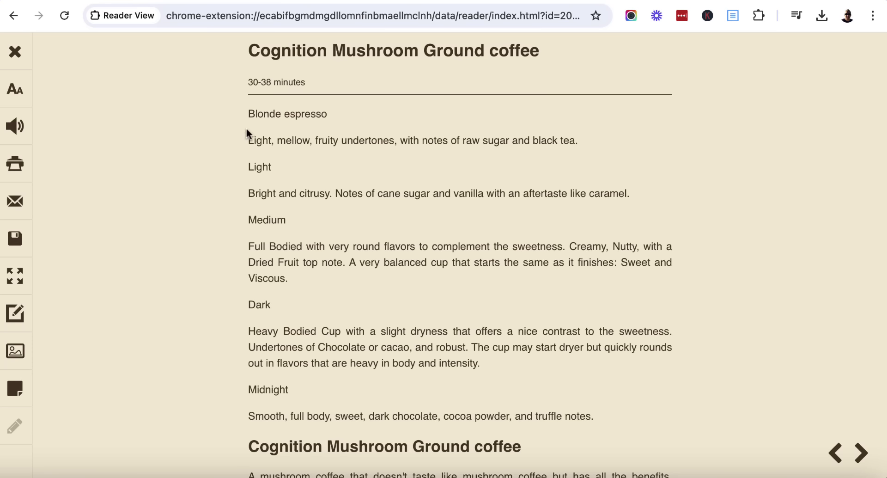
Select the article text from "Blonde espresso" through the end of the Love Your Coffee Guarantee section
{"action": "left_click_drag", "start_coordinate": [247, 113], "coordinate": [619, 409]}
{"action": "scroll", "coordinate": [310, 231], "scroll_direction": "down", "scroll_amount": 20}
{"action": "scroll", "coordinate": [310, 231], "scroll_direction": "down", "scroll_amount": 20}
{"action": "scroll", "coordinate": [317, 223], "scroll_direction": "down", "scroll_amount": 20}
{"action": "scroll", "coordinate": [318, 219], "scroll_direction": "down", "scroll_amount": 20}
{"action": "scroll", "coordinate": [318, 218], "scroll_direction": "down", "scroll_amount": 6}
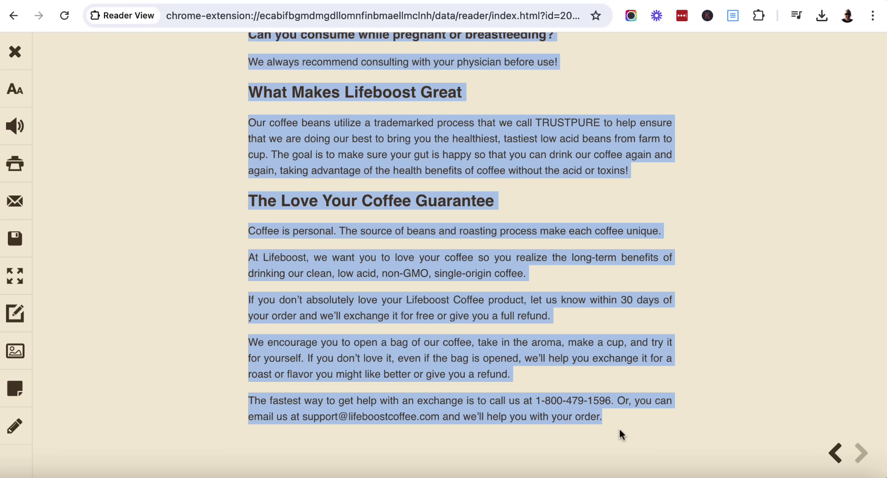
Return to the NotebookLM notebook and generate an FAQ note and a Study Guide note from the coffee source
{"action": "left_click", "coordinate": [636, 0]}
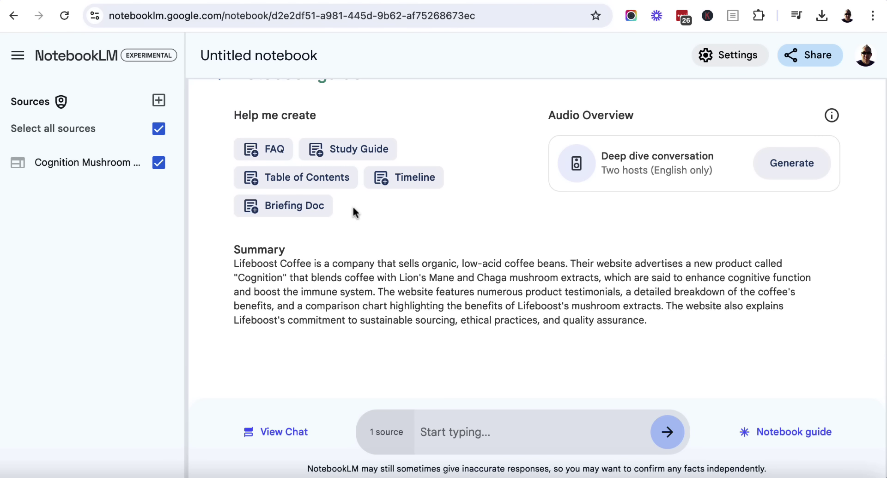
{"action": "left_click", "coordinate": [267, 150]}
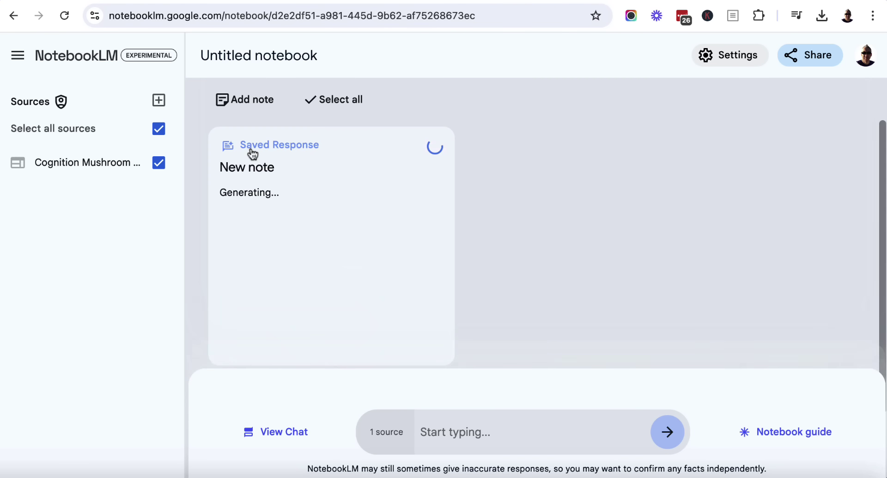
{"action": "left_click", "coordinate": [767, 431]}
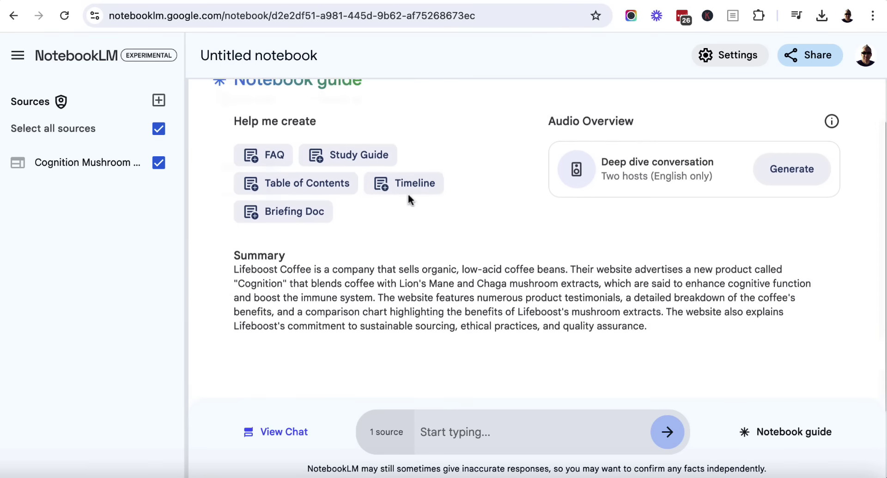
{"action": "left_click", "coordinate": [340, 151]}
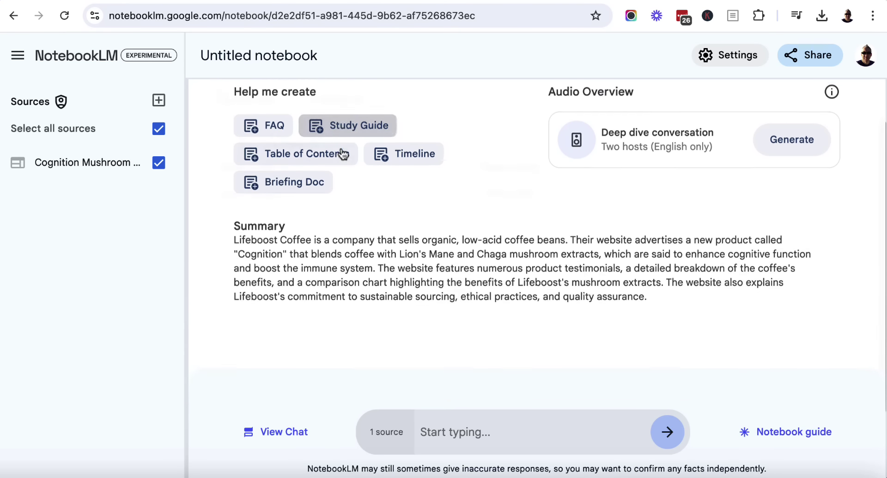
{"action": "left_click", "coordinate": [772, 431]}
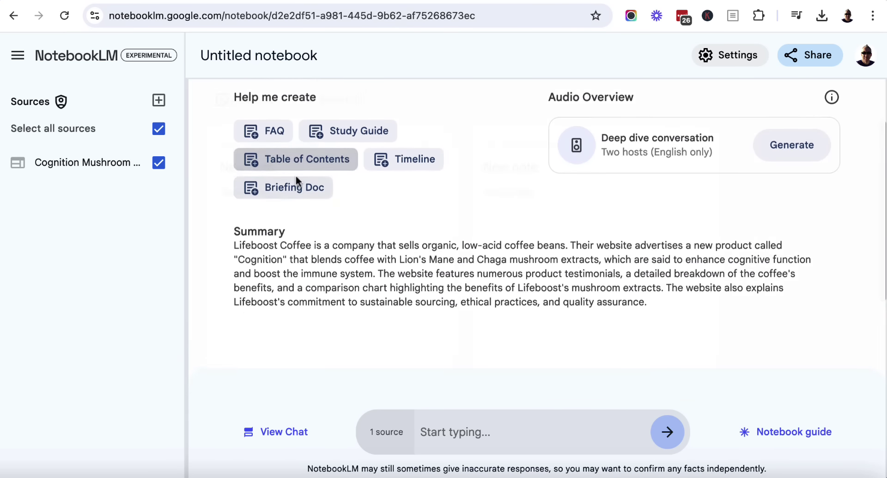
Generate Table of Contents, Timeline and Briefing Doc notes from the notebook guide
{"action": "left_click", "coordinate": [742, 419]}
{"action": "left_click", "coordinate": [751, 427]}
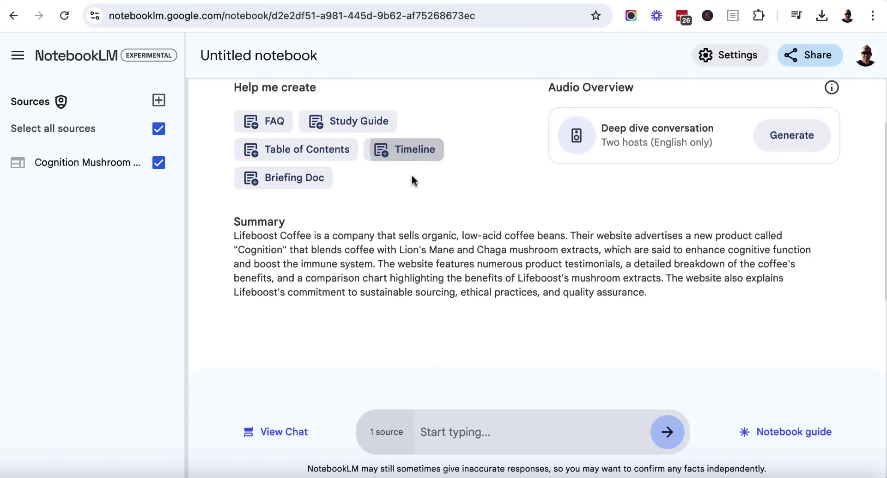
{"action": "left_click", "coordinate": [407, 153]}
{"action": "left_click", "coordinate": [782, 431]}
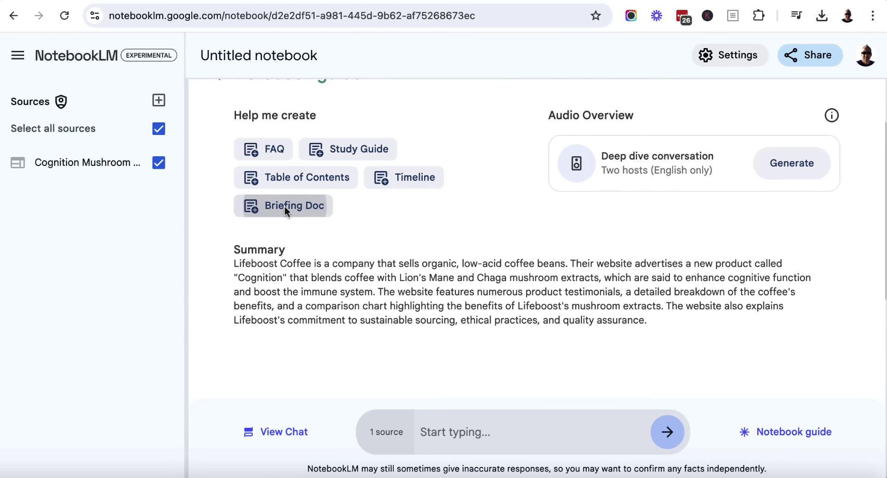
{"action": "left_click", "coordinate": [251, 200]}
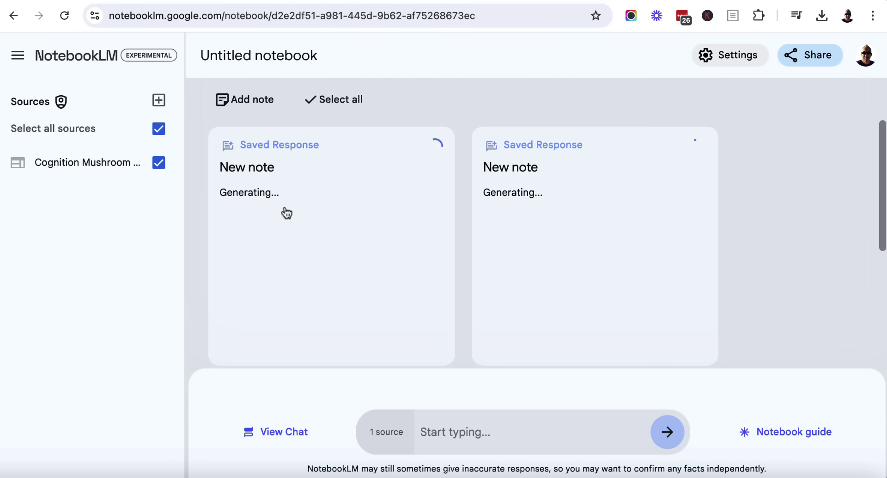
{"action": "left_click", "coordinate": [788, 429]}
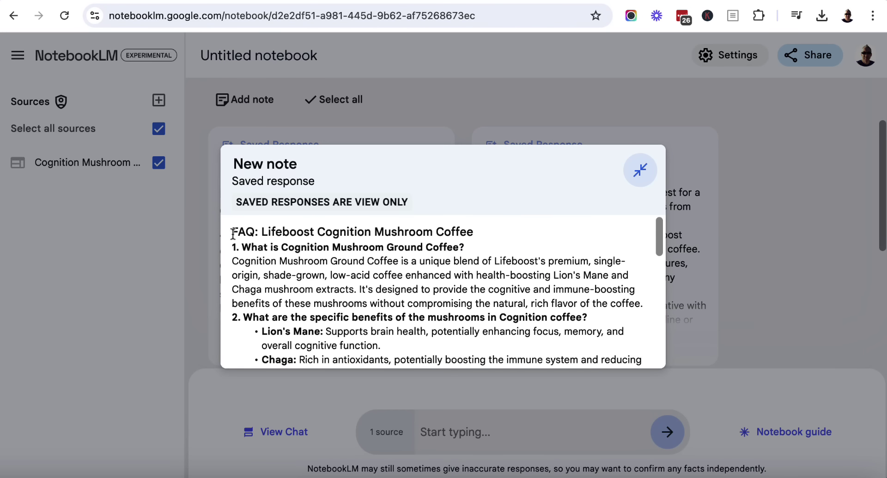
Copy the full text of the Lifeboost Cognition Mushroom Coffee FAQ note into the empty Grammarly document
{"action": "left_click_drag", "start_coordinate": [233, 231], "coordinate": [591, 354]}
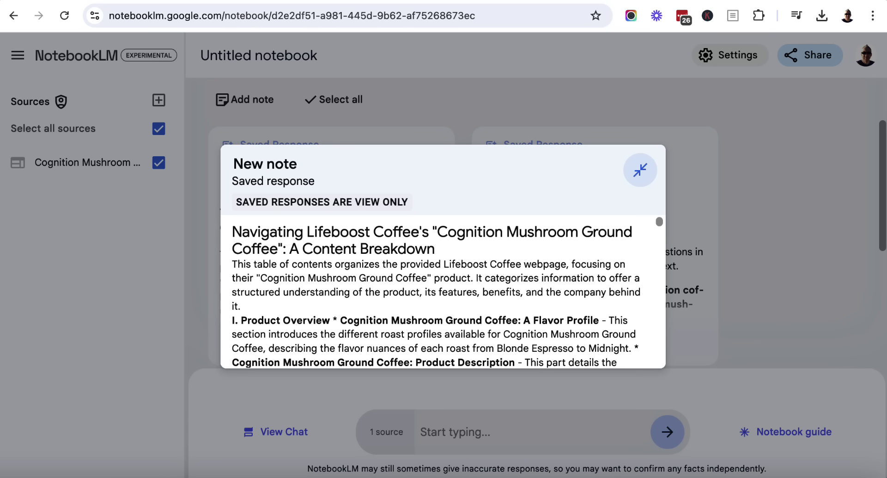
{"action": "key", "text": "ctrl+Tab"}
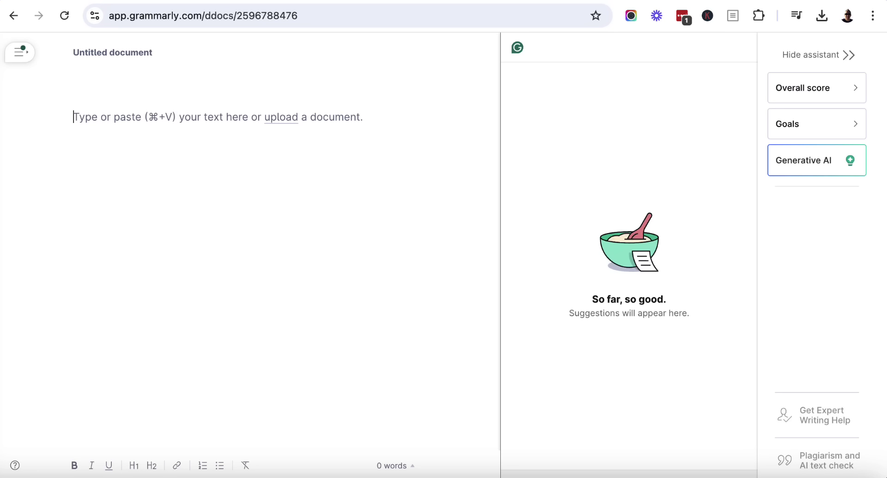
{"action": "left_click", "coordinate": [123, 112]}
{"action": "key", "text": "super+v"}
{"action": "scroll", "coordinate": [230, 164], "scroll_direction": "up", "scroll_amount": 10}
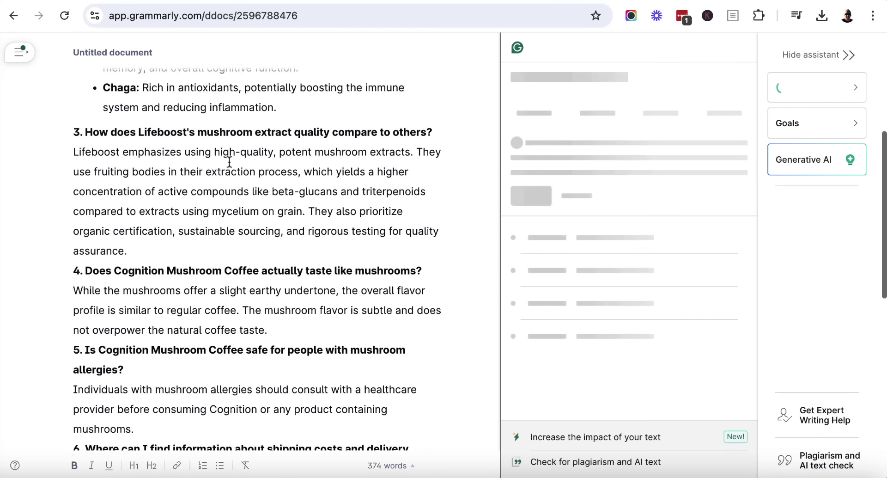
{"action": "scroll", "coordinate": [230, 157], "scroll_direction": "up", "scroll_amount": 5}
{"action": "scroll", "coordinate": [490, 239], "scroll_direction": "down", "scroll_amount": 12}
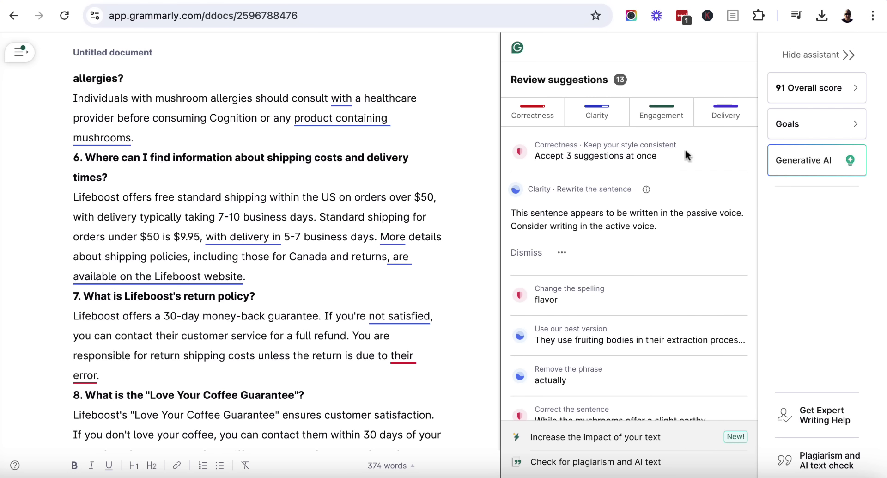
Run the plagiarism and AI text check on the FAQ and examine the flagged passages
{"action": "left_click", "coordinate": [573, 463]}
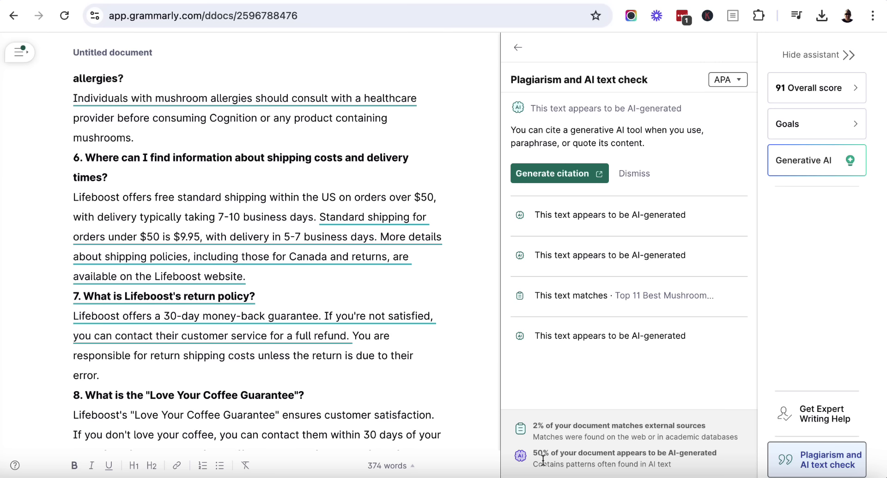
{"action": "scroll", "coordinate": [354, 371], "scroll_direction": "down", "scroll_amount": 2}
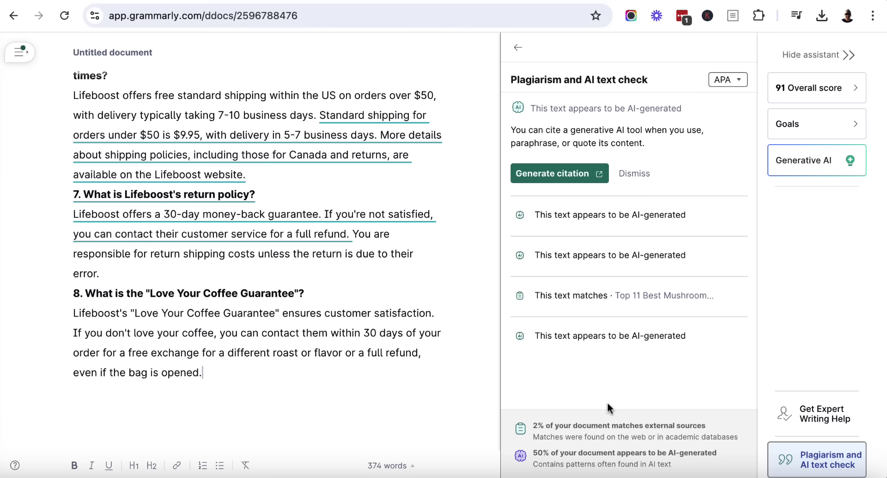
{"action": "scroll", "coordinate": [452, 371], "scroll_direction": "up", "scroll_amount": 1}
{"action": "scroll", "coordinate": [452, 371], "scroll_direction": "up", "scroll_amount": 8}
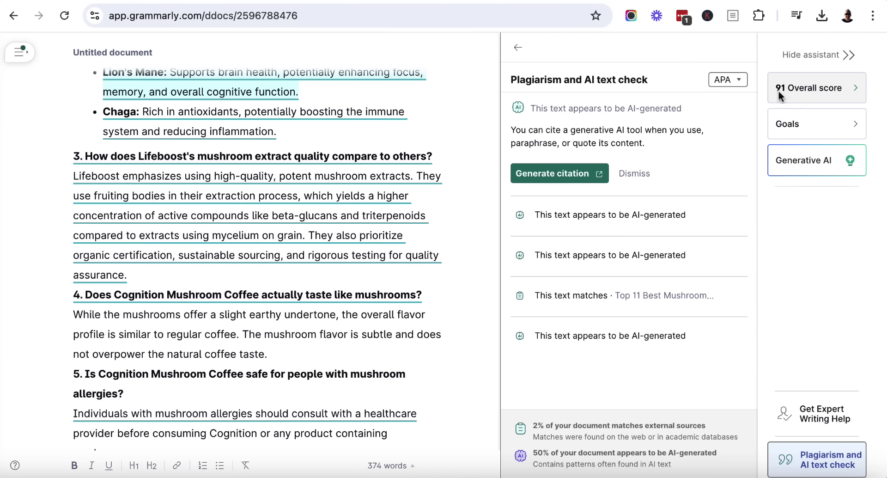
{"action": "scroll", "coordinate": [485, 176], "scroll_direction": "up", "scroll_amount": 5}
Return to the writing suggestions and accept all three style corrections from "flavor" to "flavour"
{"action": "left_click", "coordinate": [517, 48]}
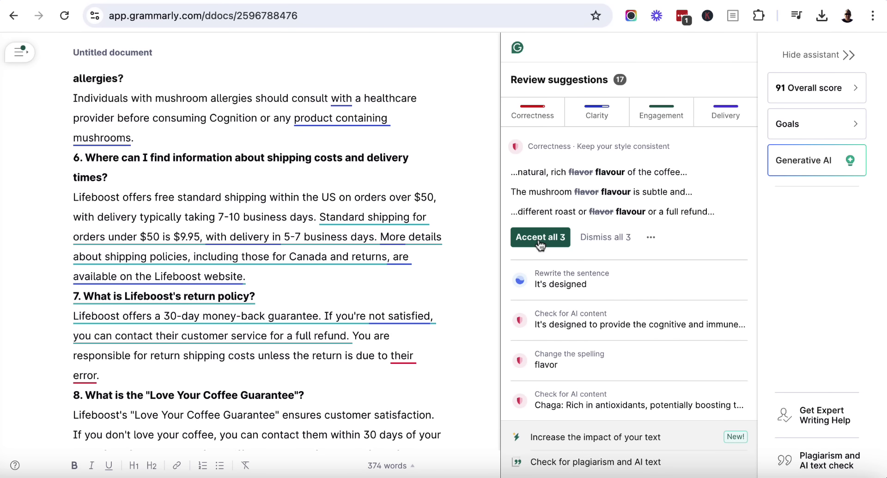
{"action": "left_click", "coordinate": [532, 237]}
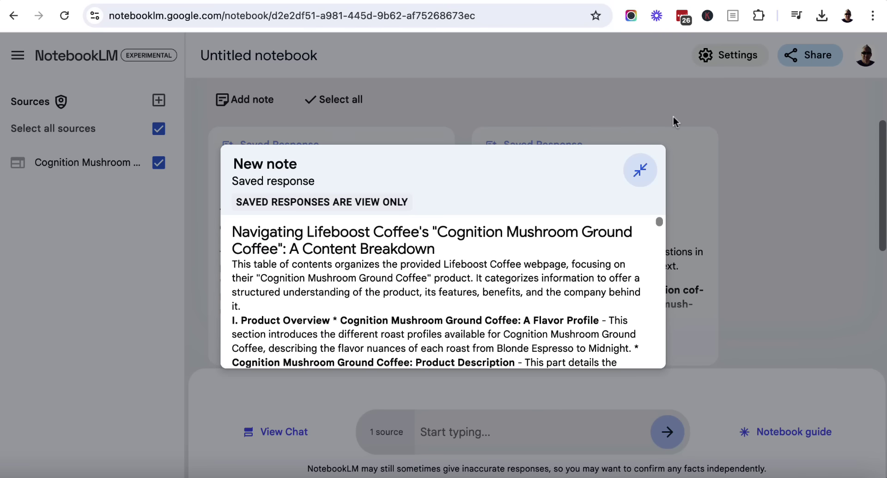
Switch to NotebookLM, close the open table of contents note and show the notebook guide
{"action": "left_click", "coordinate": [735, 193]}
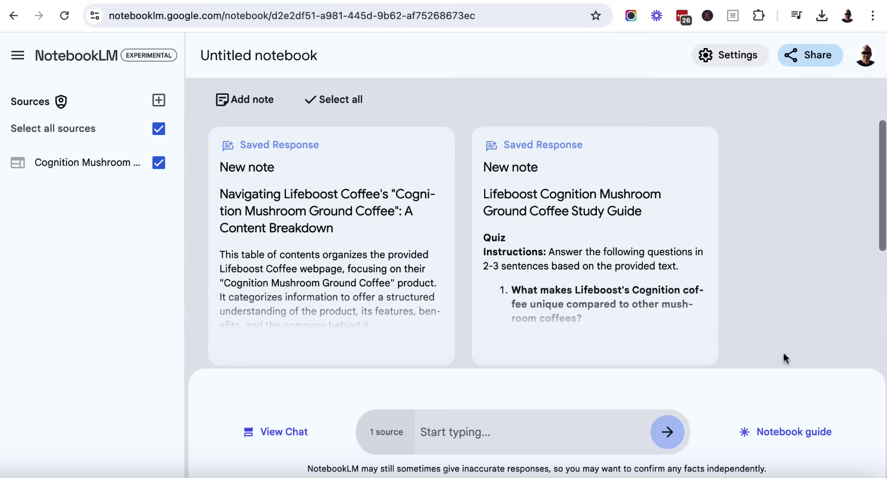
{"action": "left_click", "coordinate": [788, 431]}
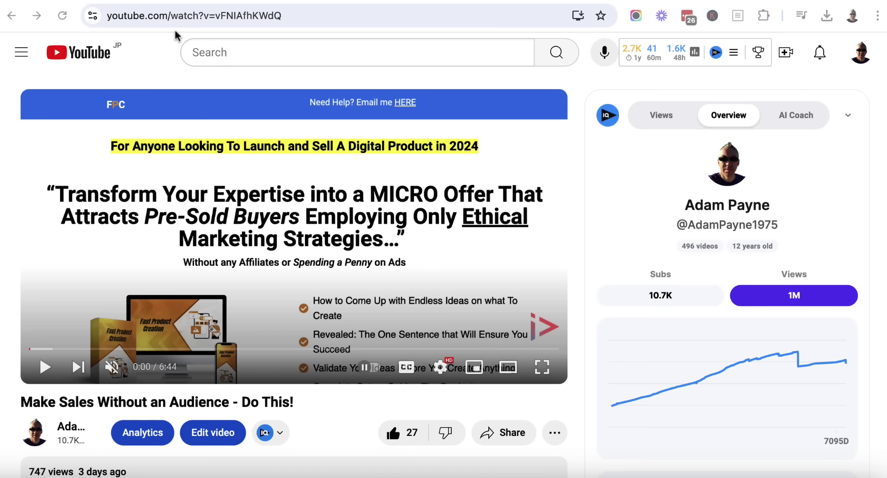
Copy the URL of the YouTube video "Make Sales Without an Audience - Do This!" and create another NotebookLM notebook
{"action": "left_click", "coordinate": [208, 16]}
{"action": "key", "text": "ctrl+c"}
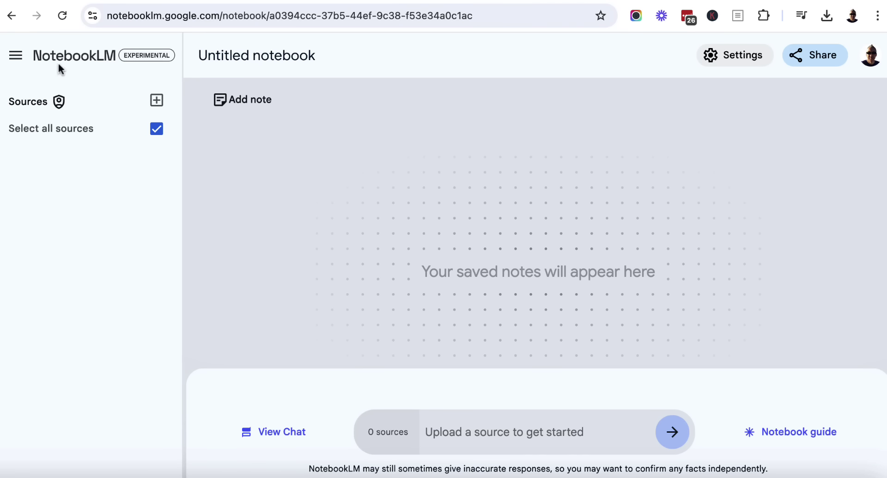
{"action": "left_click", "coordinate": [74, 56]}
{"action": "left_click", "coordinate": [87, 217]}
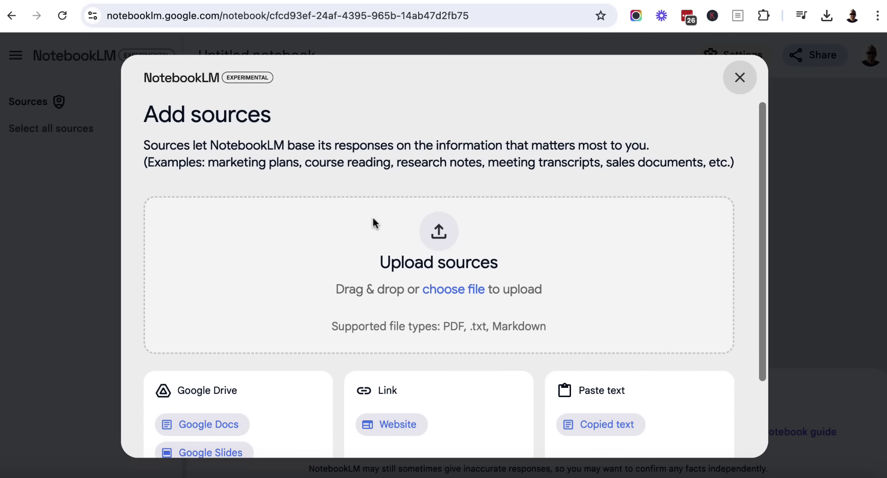
{"action": "left_click", "coordinate": [383, 434]}
{"action": "left_click", "coordinate": [351, 201]}
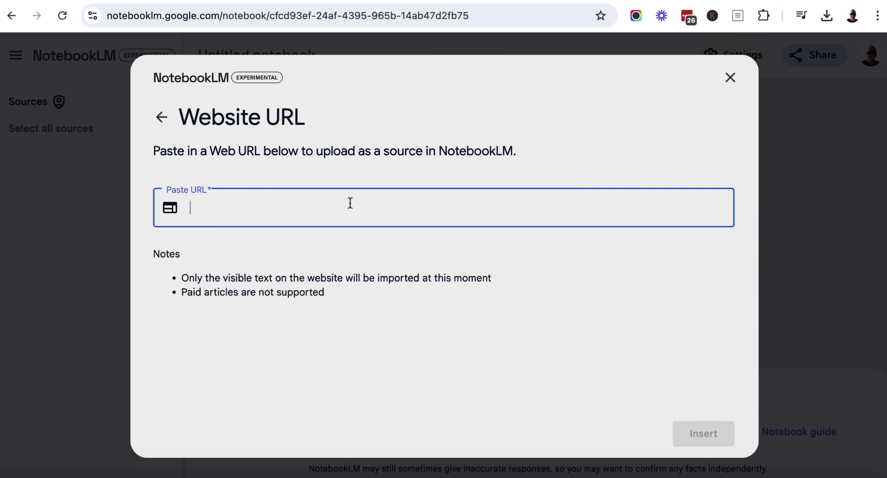
{"action": "key", "text": "ctrl+v"}
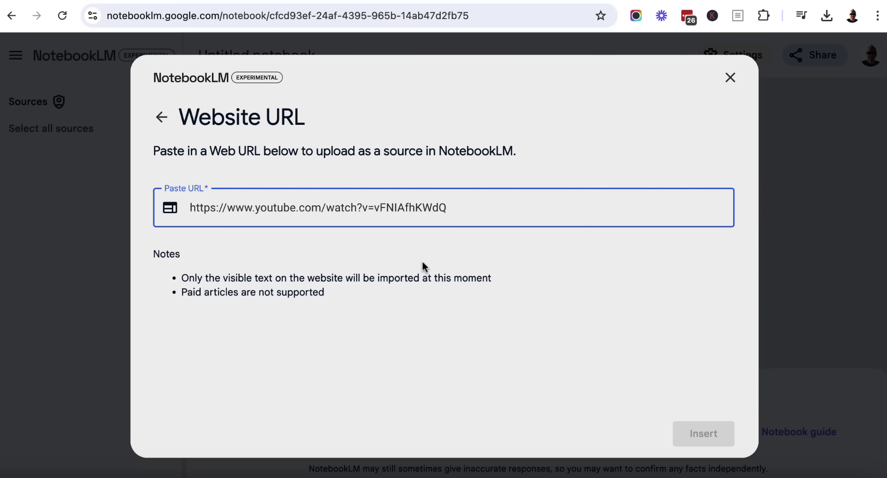
{"action": "left_click", "coordinate": [534, 265]}
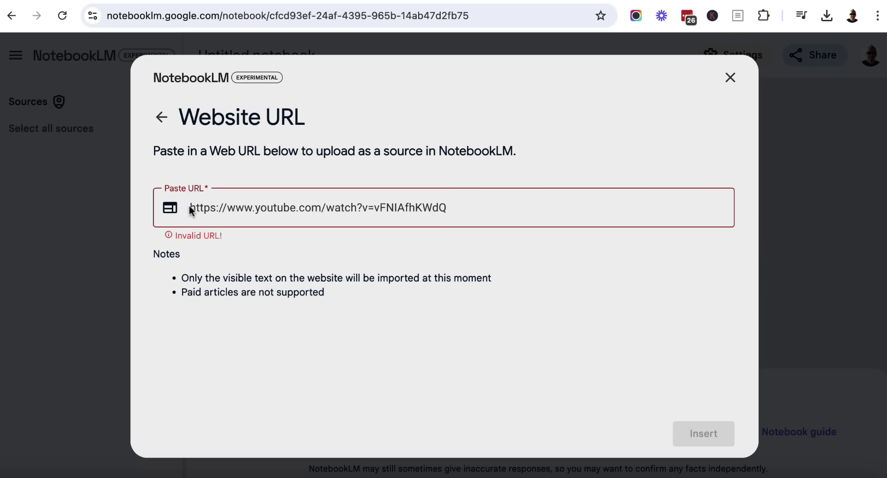
Clear the website URL field, switch to the YouTube video and open its address with "ttt" added right after "youtube"
{"action": "left_click", "coordinate": [409, 214]}
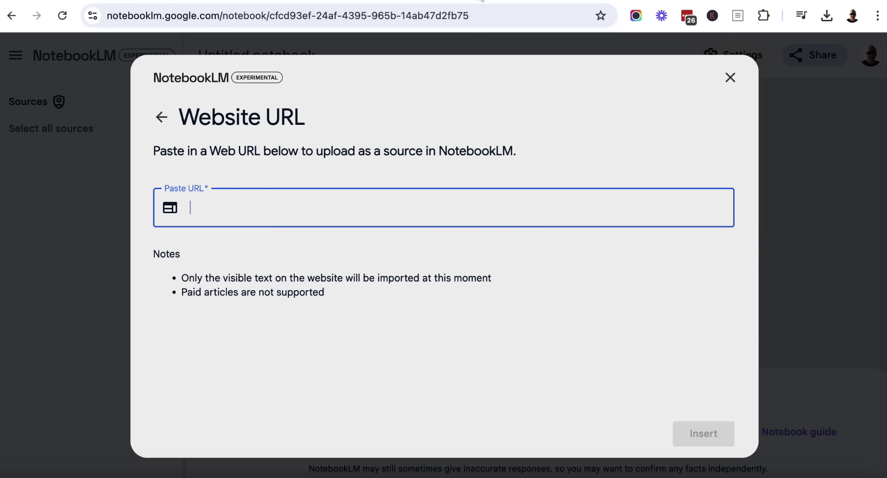
{"action": "left_click", "coordinate": [199, 1]}
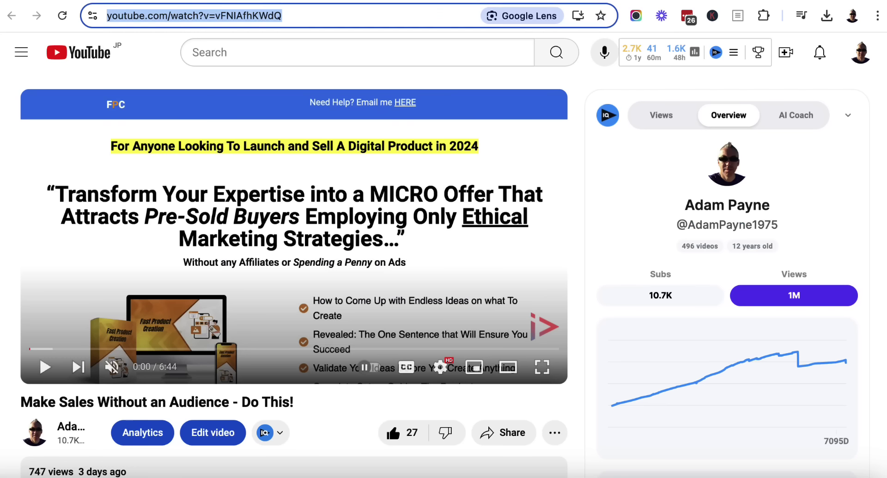
{"action": "left_click", "coordinate": [144, 20]}
{"action": "type", "text": "ttt"}
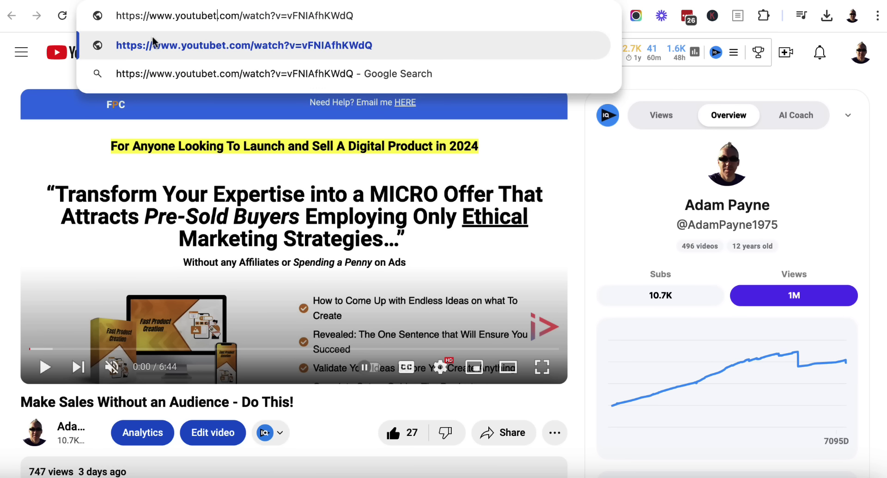
{"action": "key", "text": "Return"}
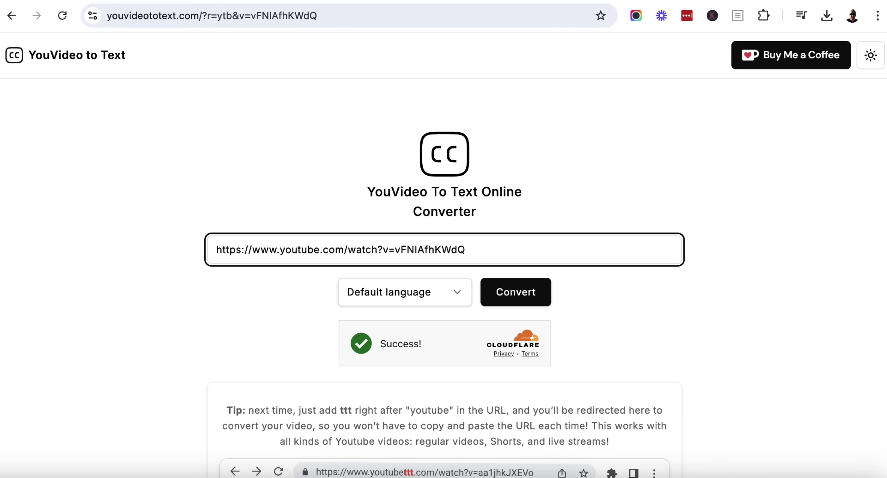
Convert the video to text with the transcript language left at Default language
{"action": "left_click", "coordinate": [449, 297]}
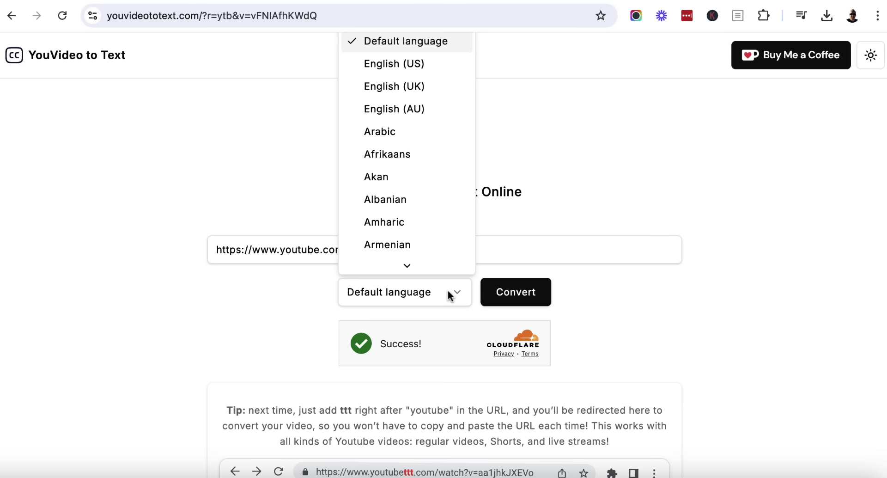
{"action": "left_click", "coordinate": [645, 166]}
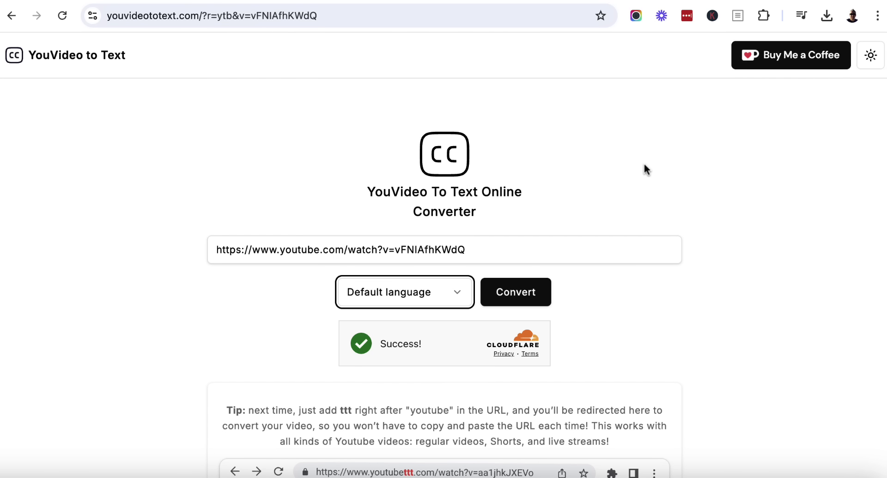
{"action": "left_click", "coordinate": [525, 284]}
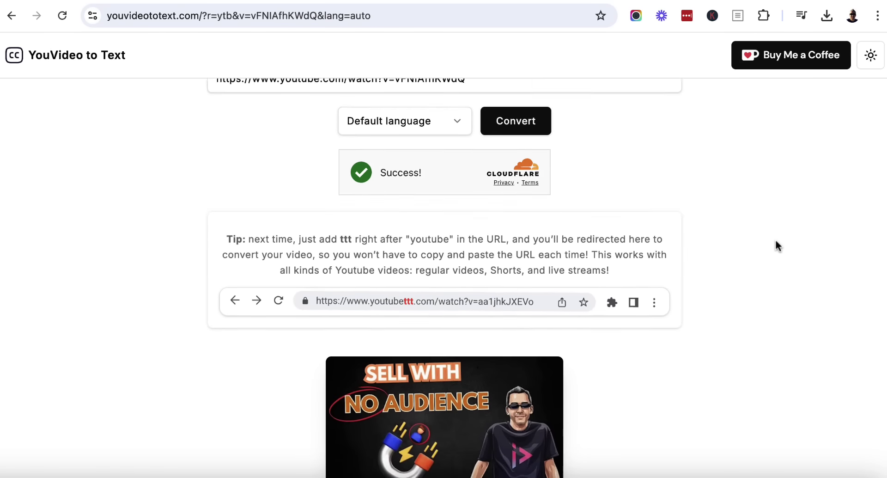
Dismiss the donation form and copy the video's English (auto-generated) transcript
{"action": "scroll", "coordinate": [670, 339], "scroll_direction": "down", "scroll_amount": 10}
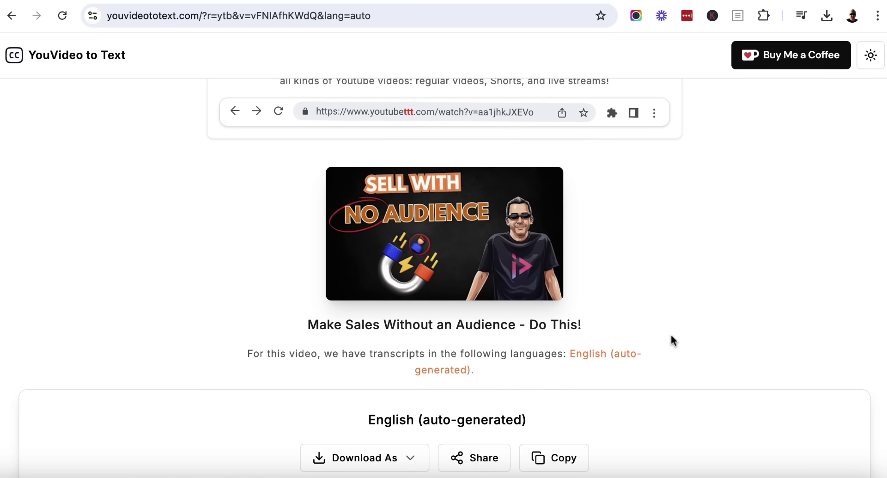
{"action": "scroll", "coordinate": [672, 335], "scroll_direction": "down", "scroll_amount": 5}
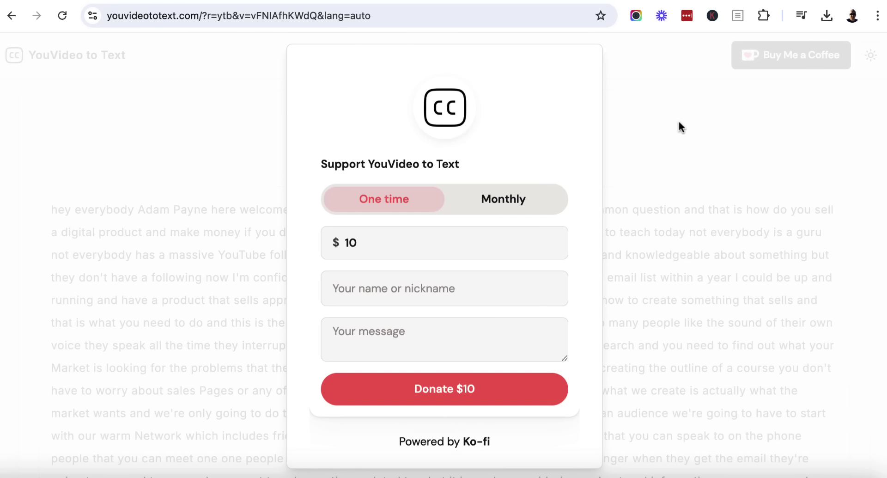
{"action": "left_click", "coordinate": [585, 62]}
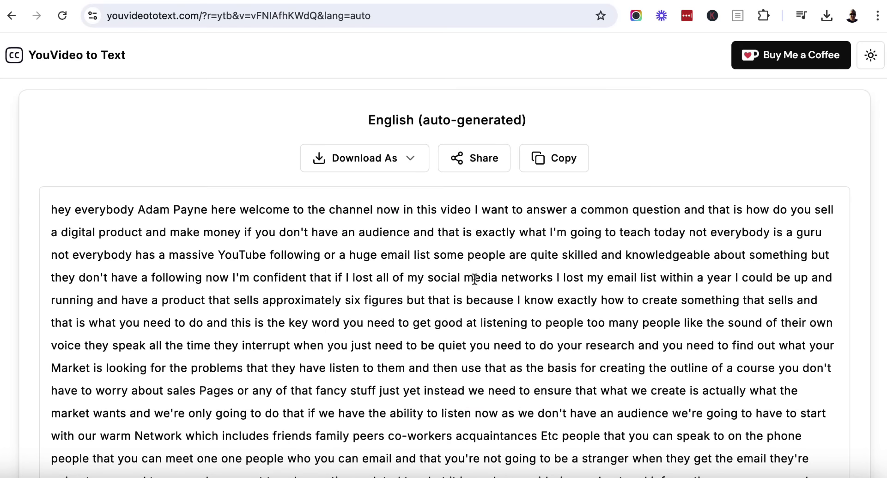
{"action": "left_click", "coordinate": [553, 159]}
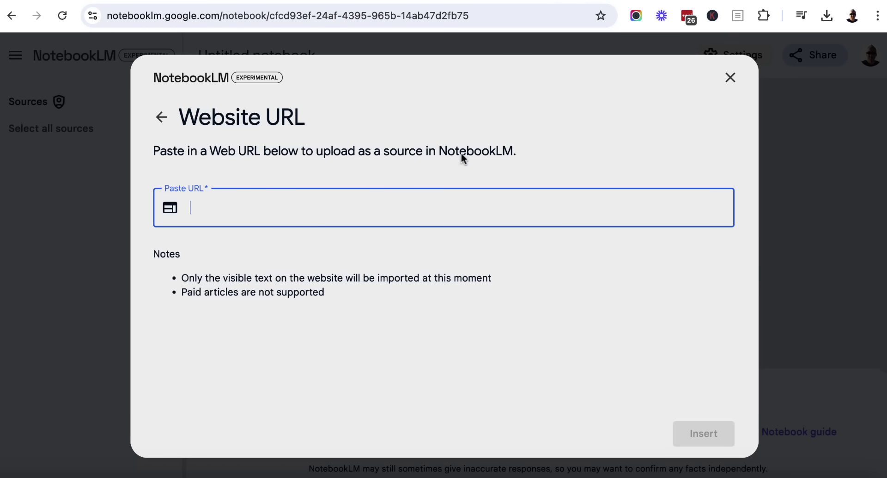
Return to NotebookLM, change the source type from website to copied text and paste in the video transcript
{"action": "left_click", "coordinate": [161, 117]}
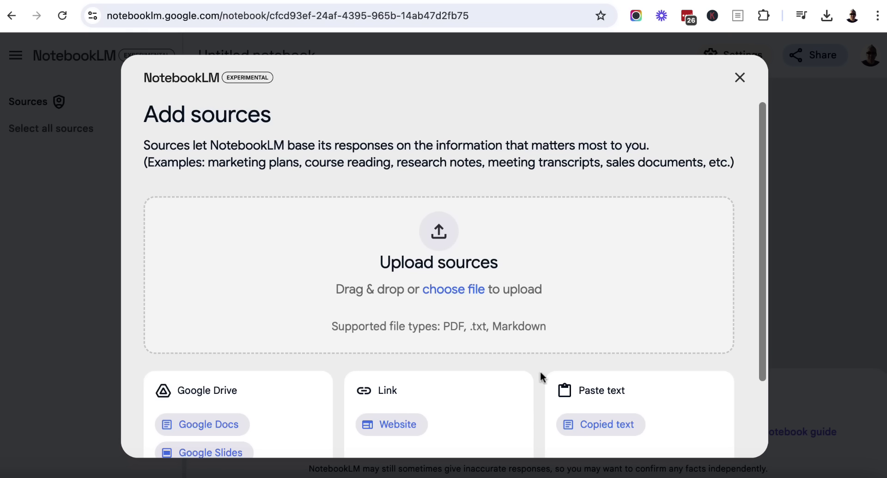
{"action": "left_click", "coordinate": [579, 423]}
{"action": "left_click", "coordinate": [391, 257]}
{"action": "key", "text": "ctrl+v"}
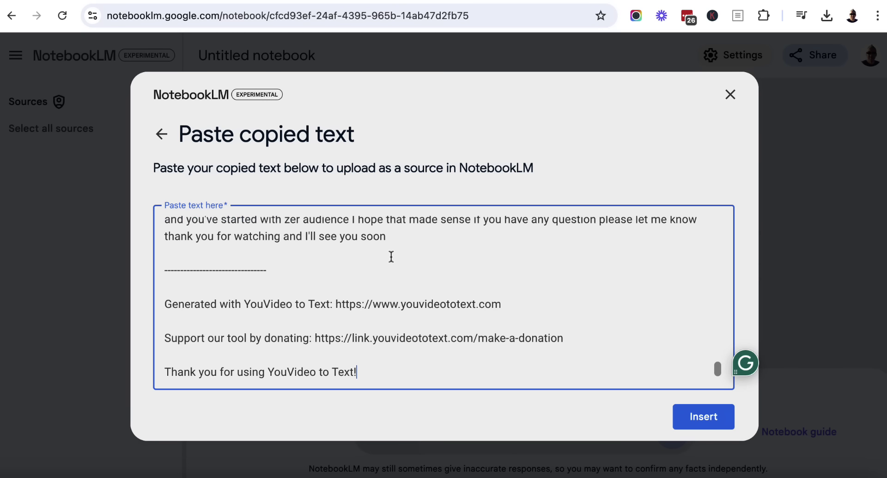
Delete the YouVideo to Text footer and dashed line after the transcript, and correct "zer" to "zero" in its closing lines
{"action": "left_click_drag", "start_coordinate": [371, 375], "coordinate": [160, 290]}
{"action": "key", "text": "BackSpace"}
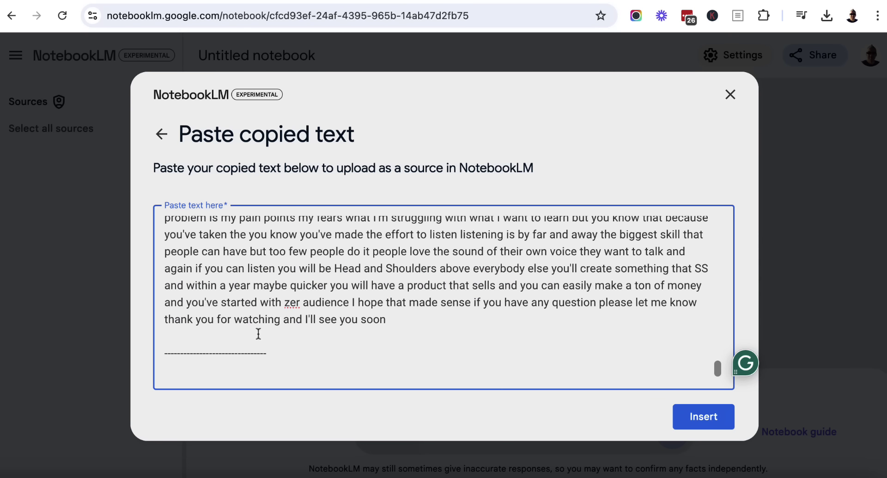
{"action": "left_click_drag", "start_coordinate": [267, 353], "coordinate": [166, 356]}
{"action": "key", "text": "BackSpace"}
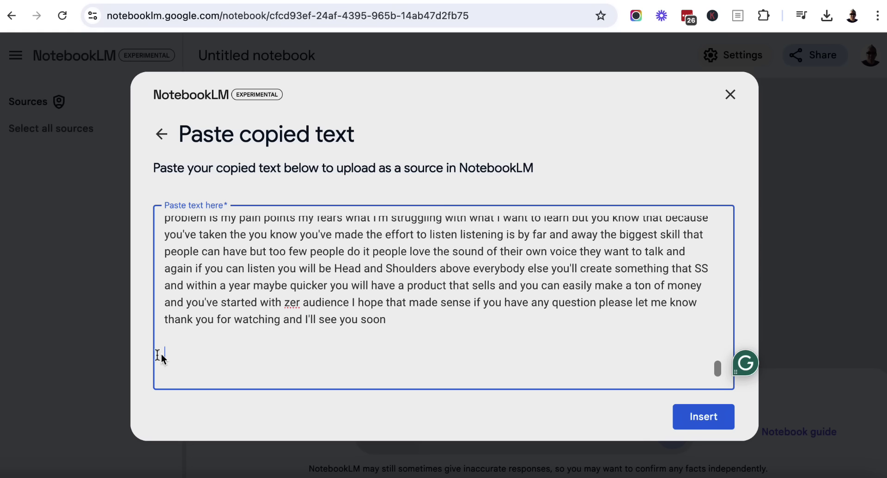
{"action": "left_click", "coordinate": [301, 305]}
{"action": "type", "text": "o"}
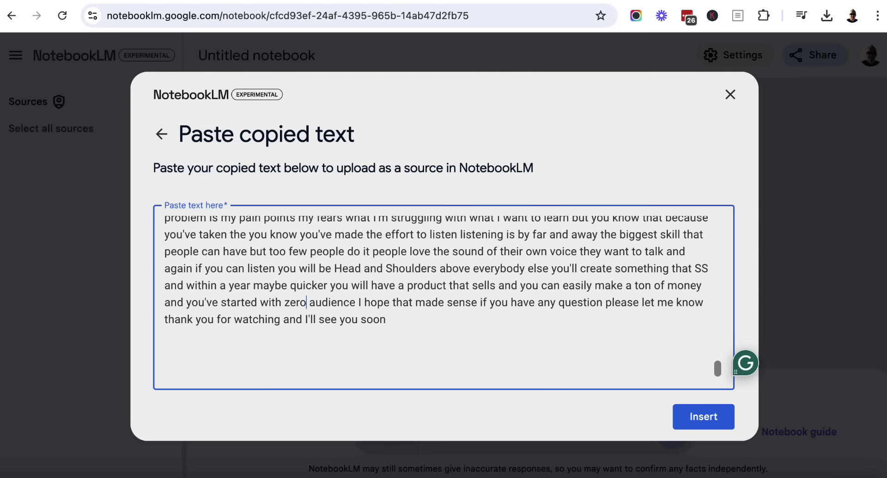
Delete the video title, URL, language and dashed line above the start of the transcript
{"action": "scroll", "coordinate": [378, 304], "scroll_direction": "up", "scroll_amount": 3}
{"action": "scroll", "coordinate": [377, 303], "scroll_direction": "up", "scroll_amount": 10}
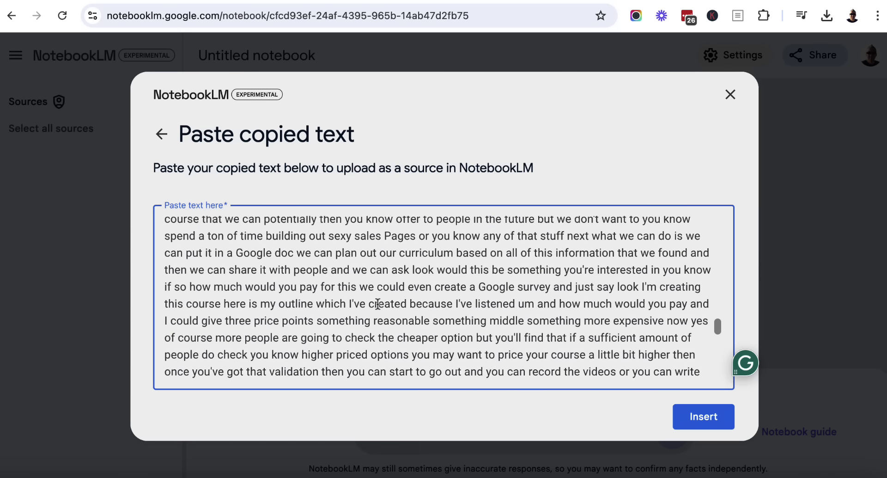
{"action": "scroll", "coordinate": [378, 303], "scroll_direction": "up", "scroll_amount": 8}
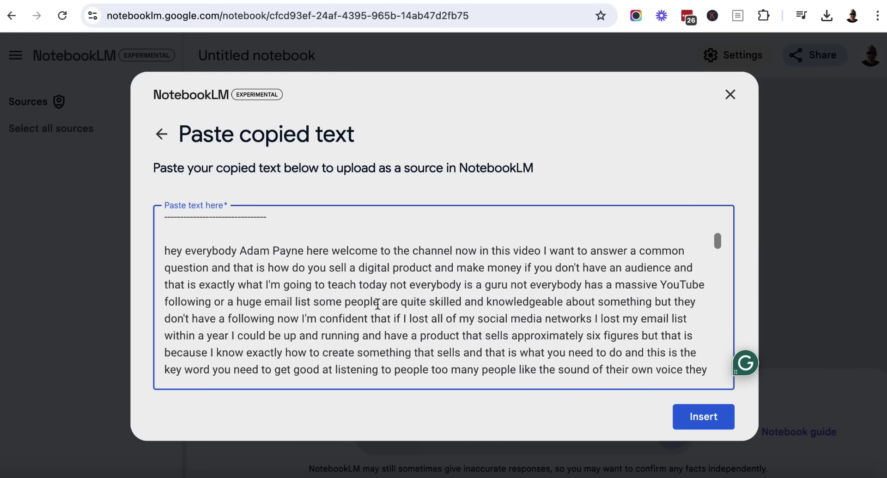
{"action": "left_click_drag", "start_coordinate": [293, 330], "coordinate": [158, 224]}
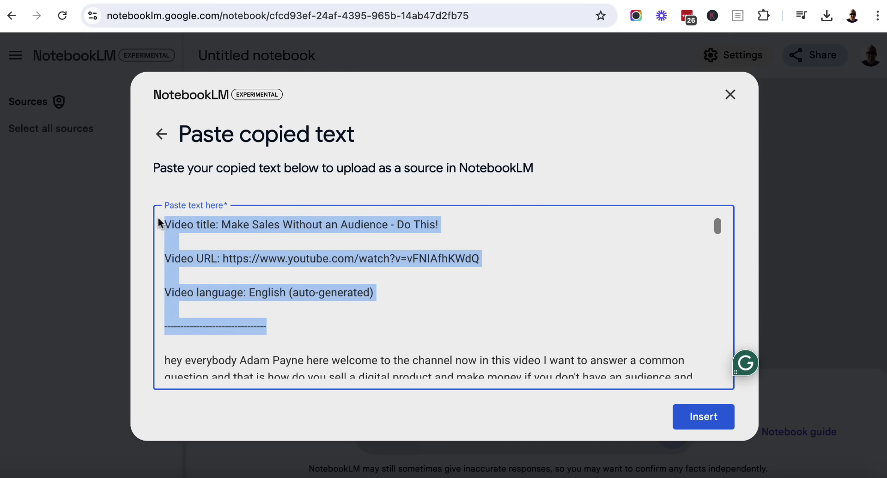
{"action": "key", "text": "BackSpace"}
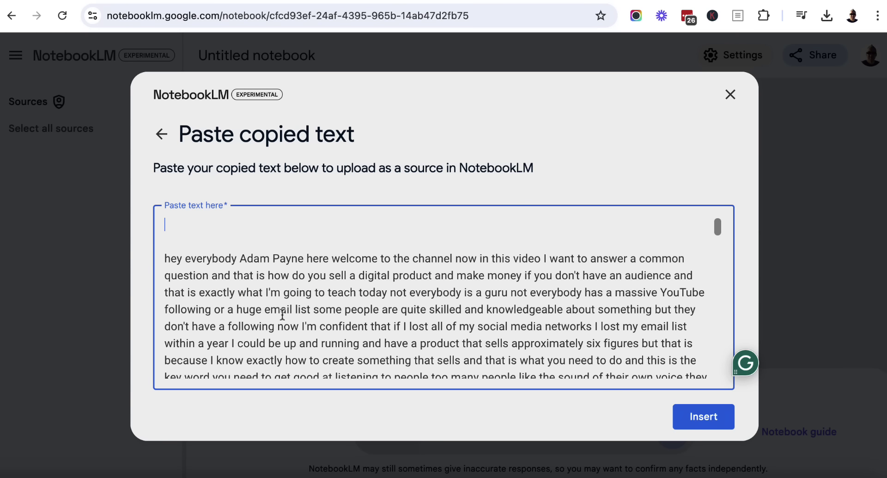
Insert the cleaned transcript as a source and generate the Deep dive conversation audio overview
{"action": "left_click", "coordinate": [714, 418]}
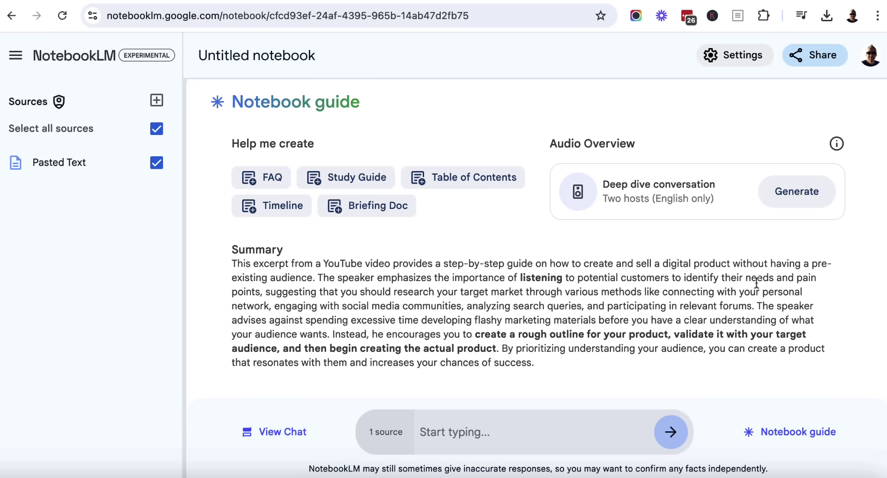
{"action": "left_click", "coordinate": [807, 198]}
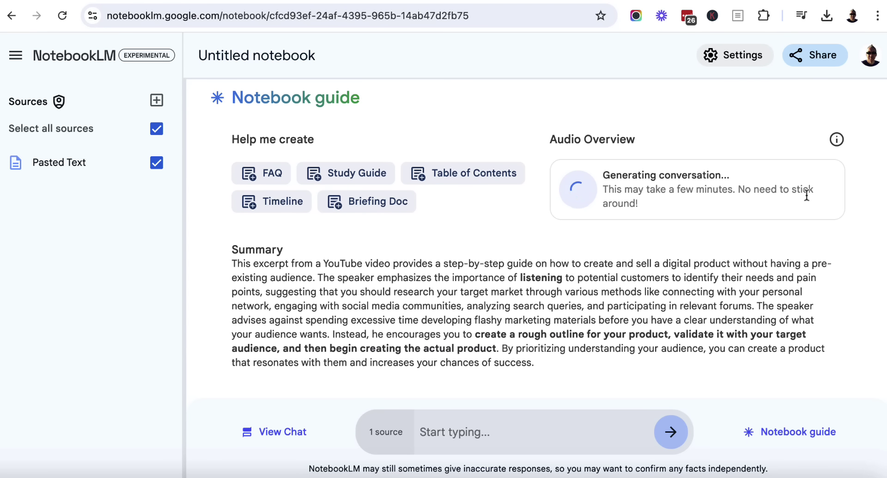